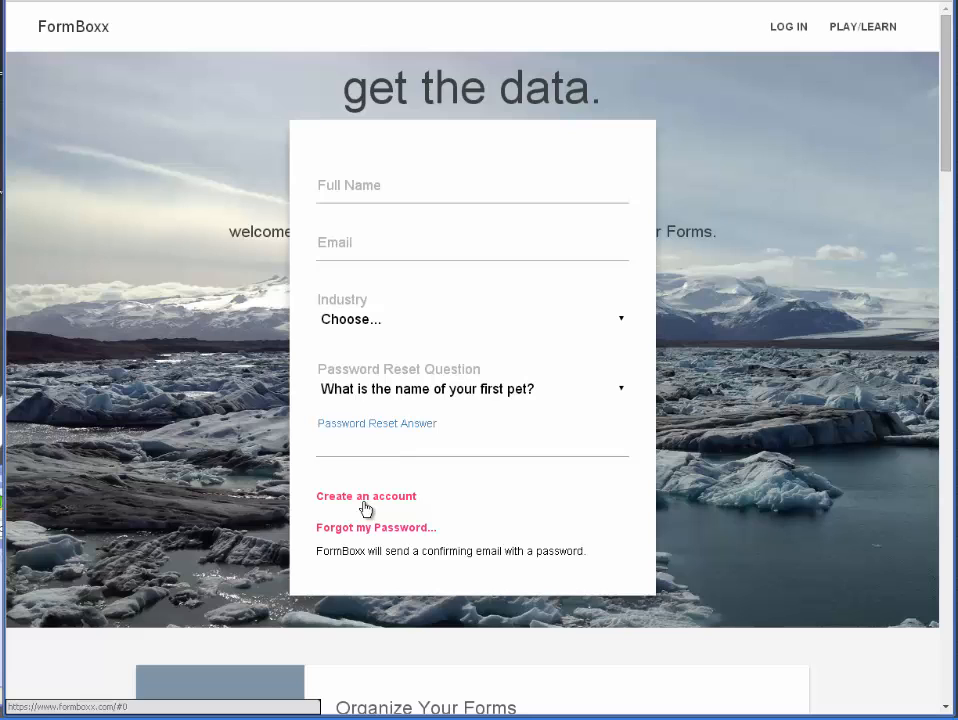
pyautogui.click(365, 500)
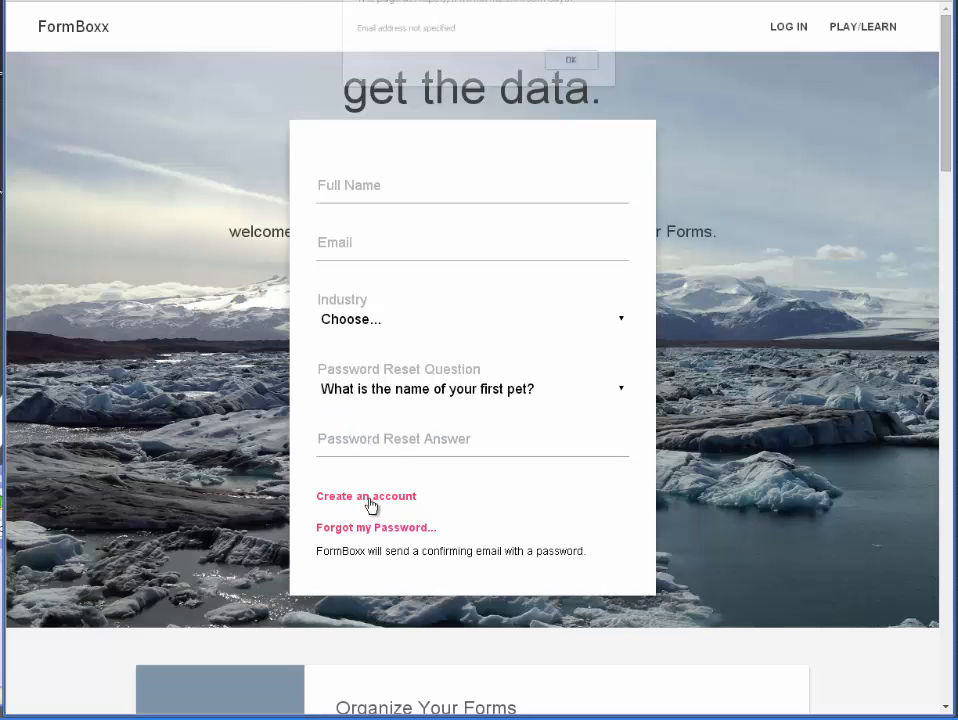
pyautogui.click(574, 62)
pyautogui.click(788, 30)
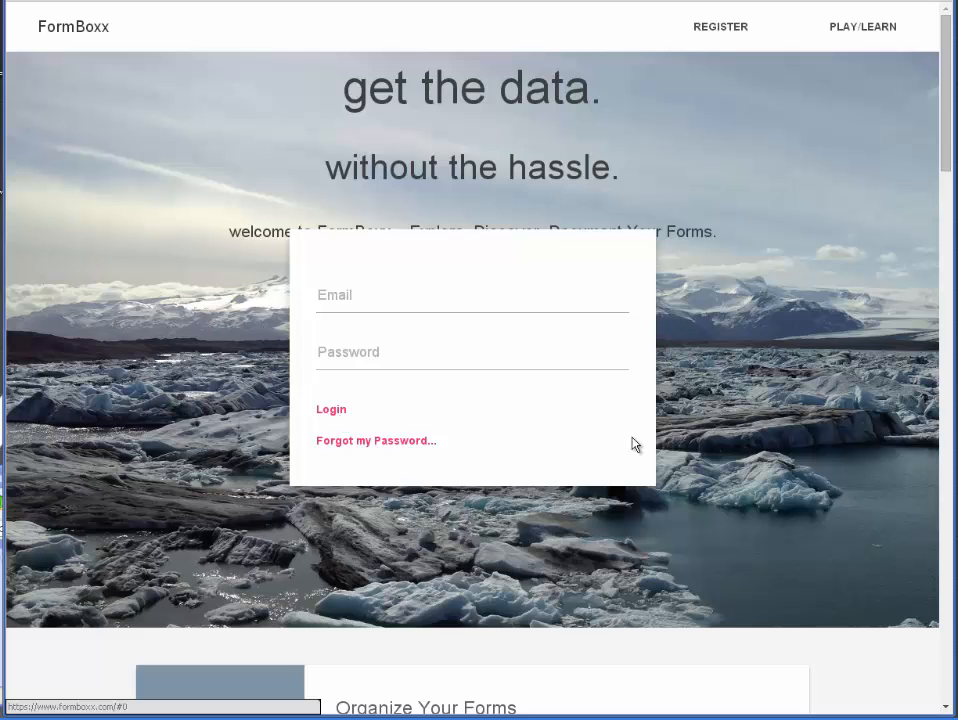
pyautogui.click(759, 265)
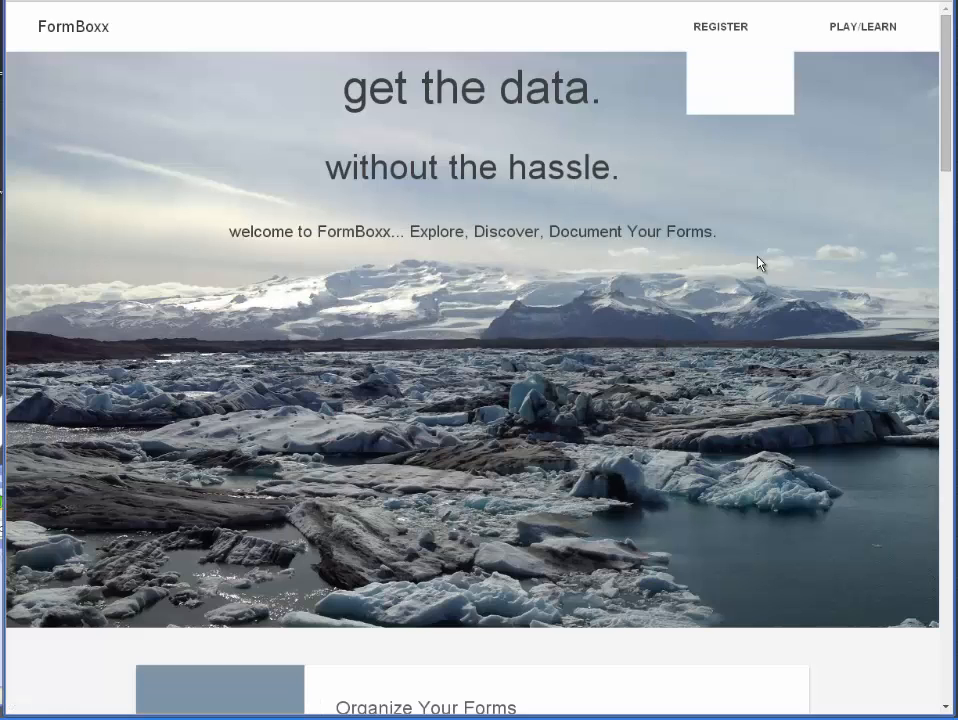
# - Open the play/learn sandbox for the Invoices cluster
pyautogui.click(852, 35)
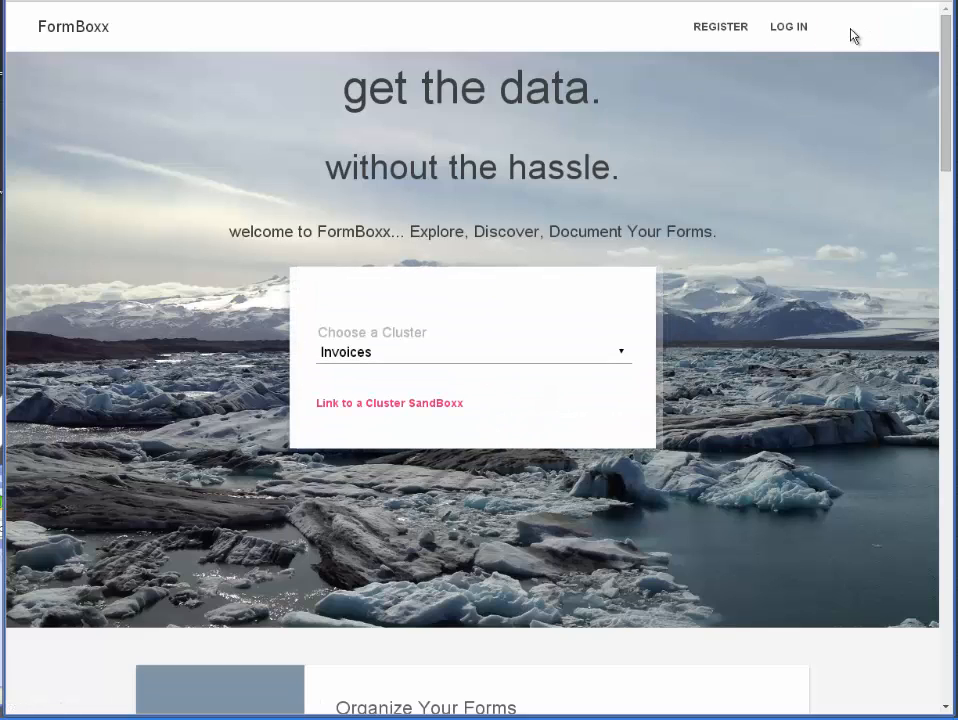
pyautogui.click(361, 360)
pyautogui.click(361, 394)
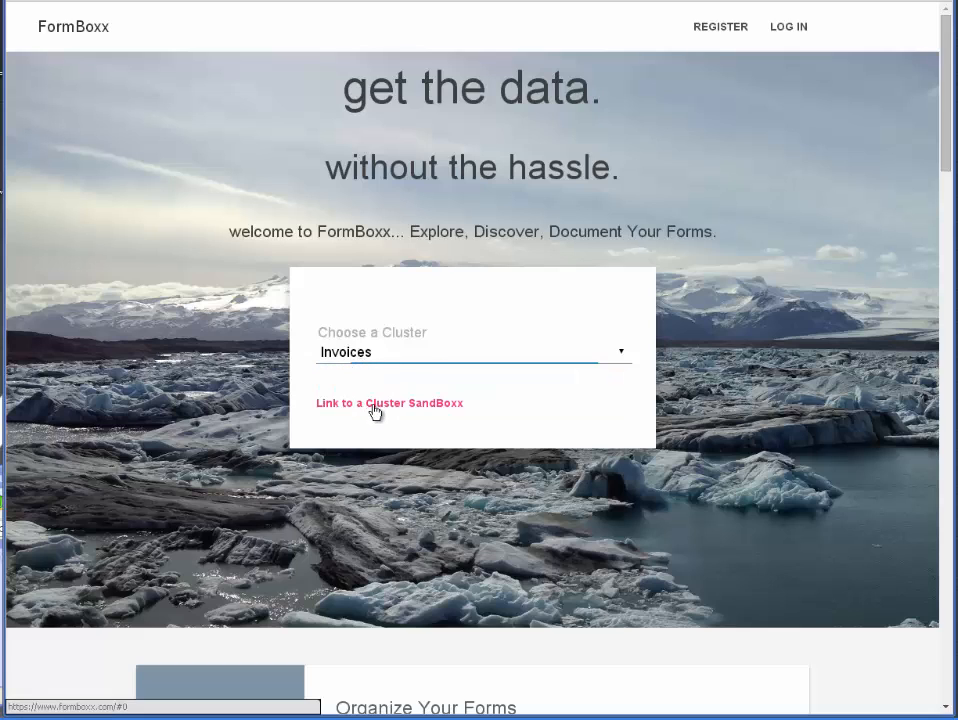
pyautogui.click(372, 406)
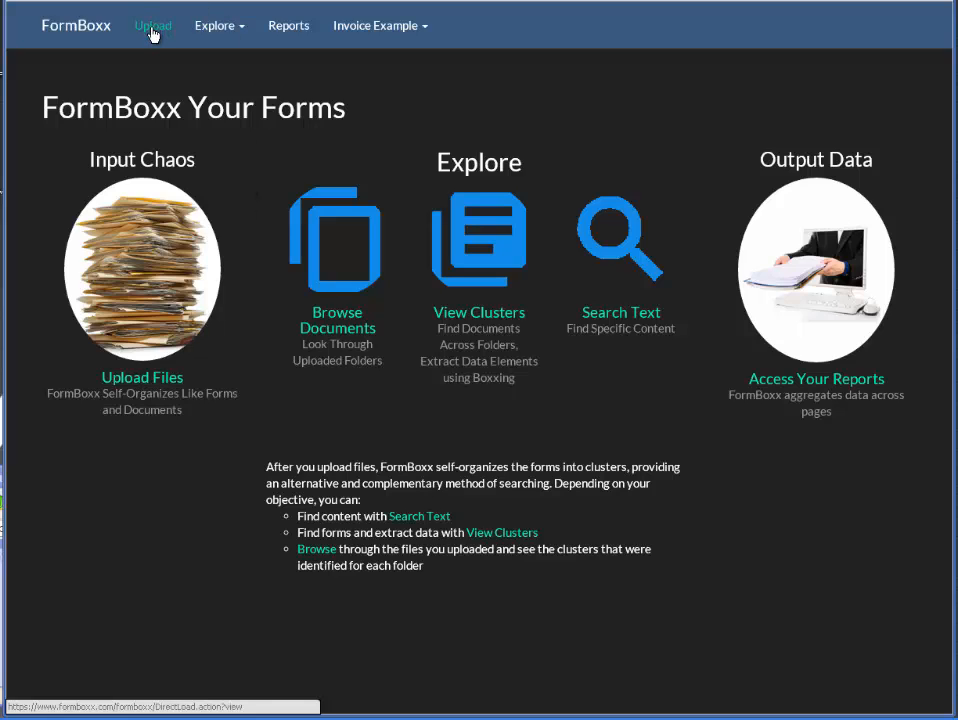
# - Create a new top-level upload folder named 20150925 for the files to cluster
pyautogui.click(150, 379)
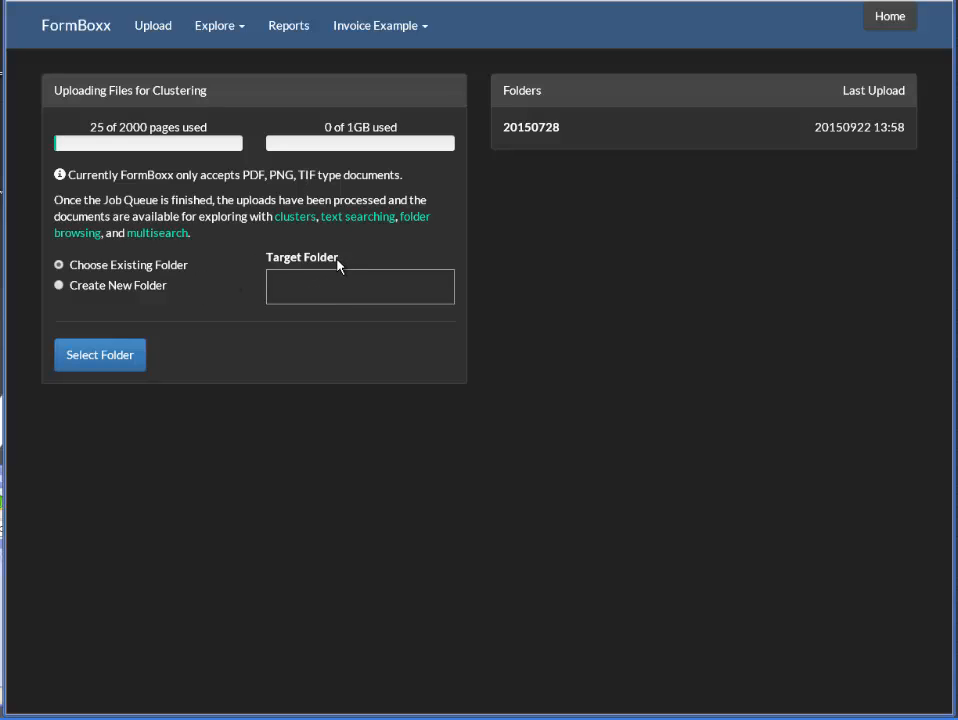
pyautogui.click(538, 130)
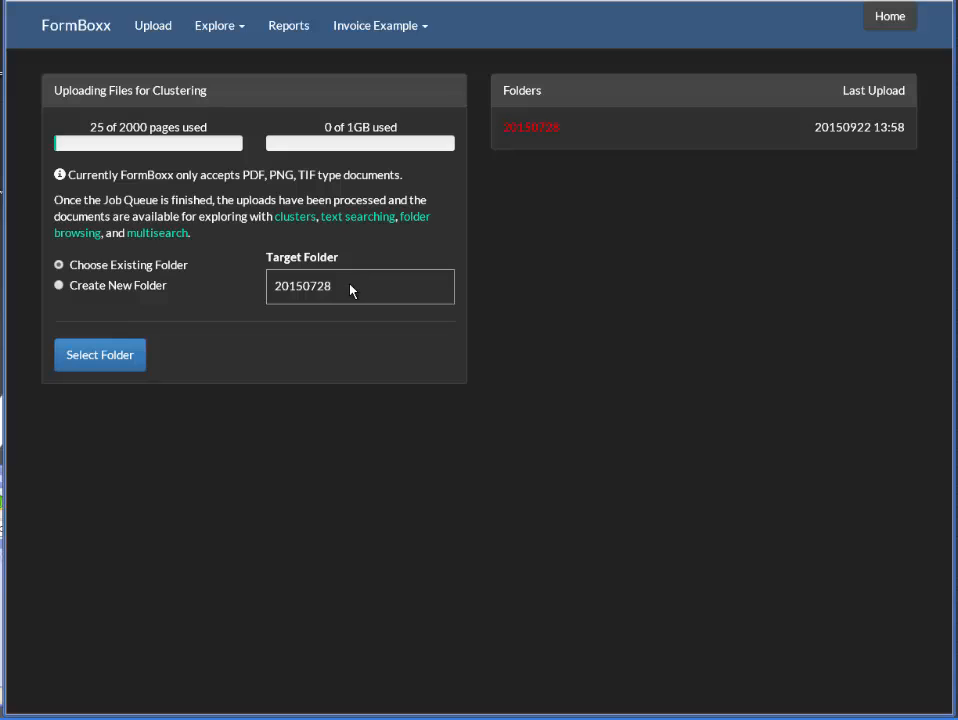
pyautogui.click(523, 136)
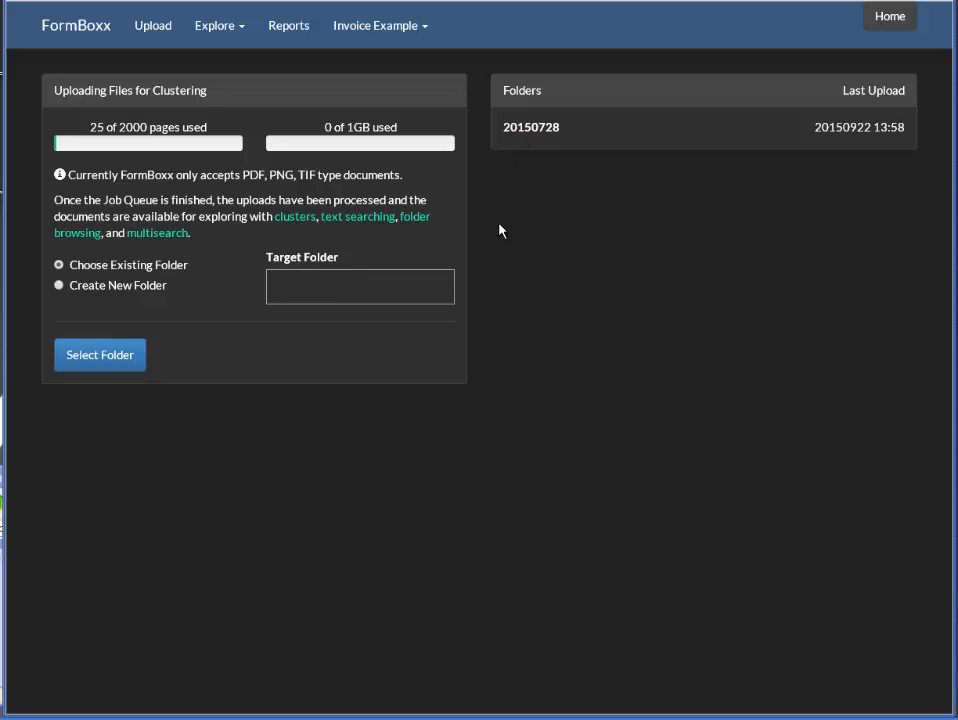
pyautogui.click(119, 290)
pyautogui.click(351, 358)
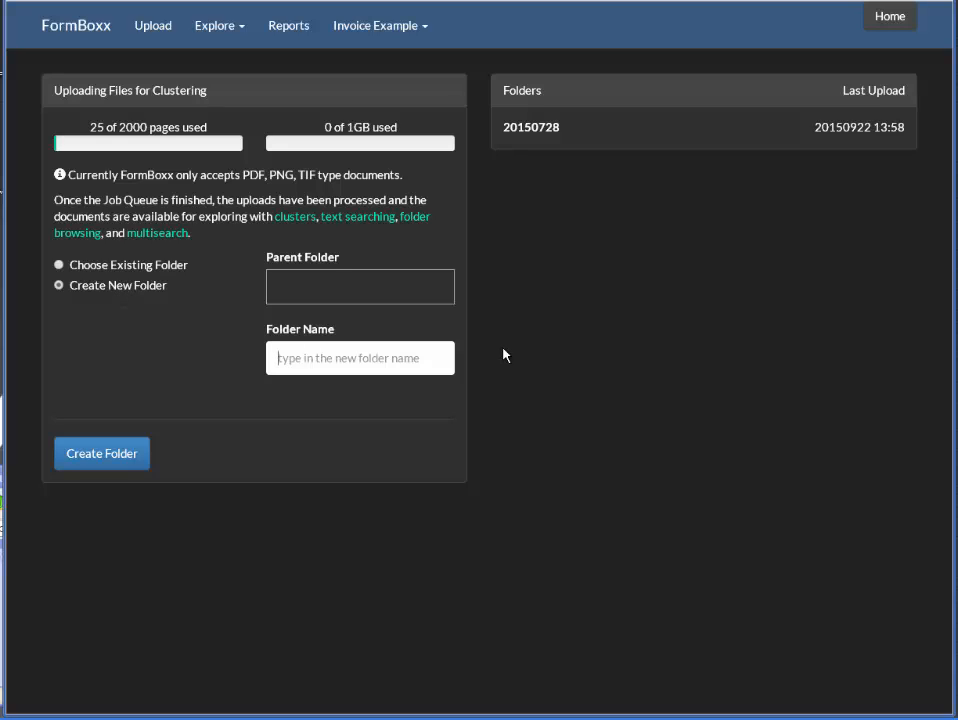
pyautogui.write('2015')
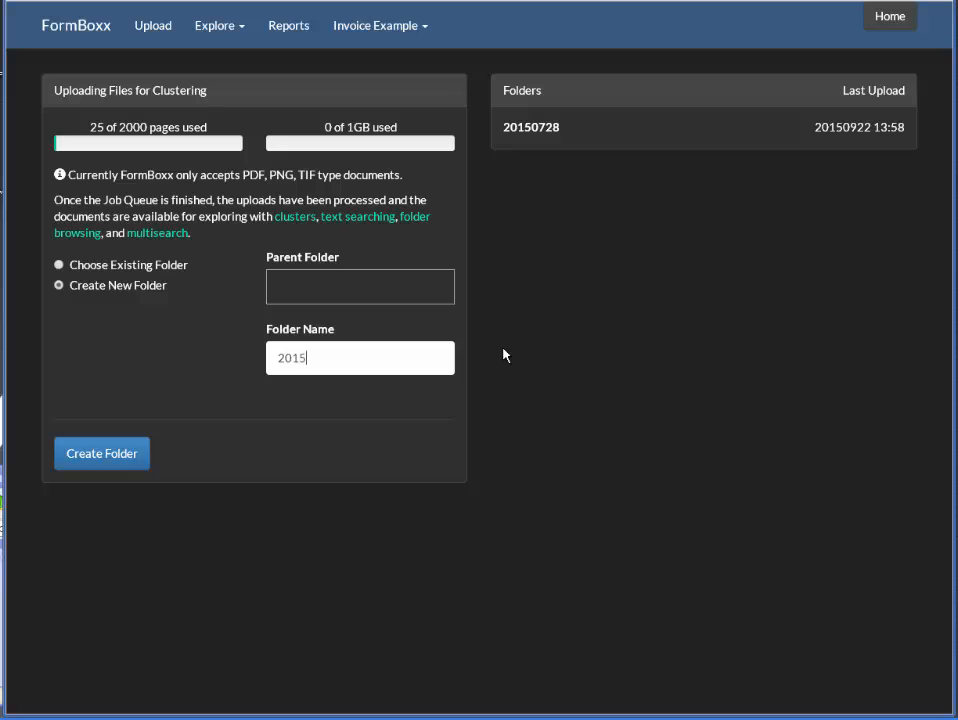
pyautogui.write('0925')
pyautogui.click(92, 456)
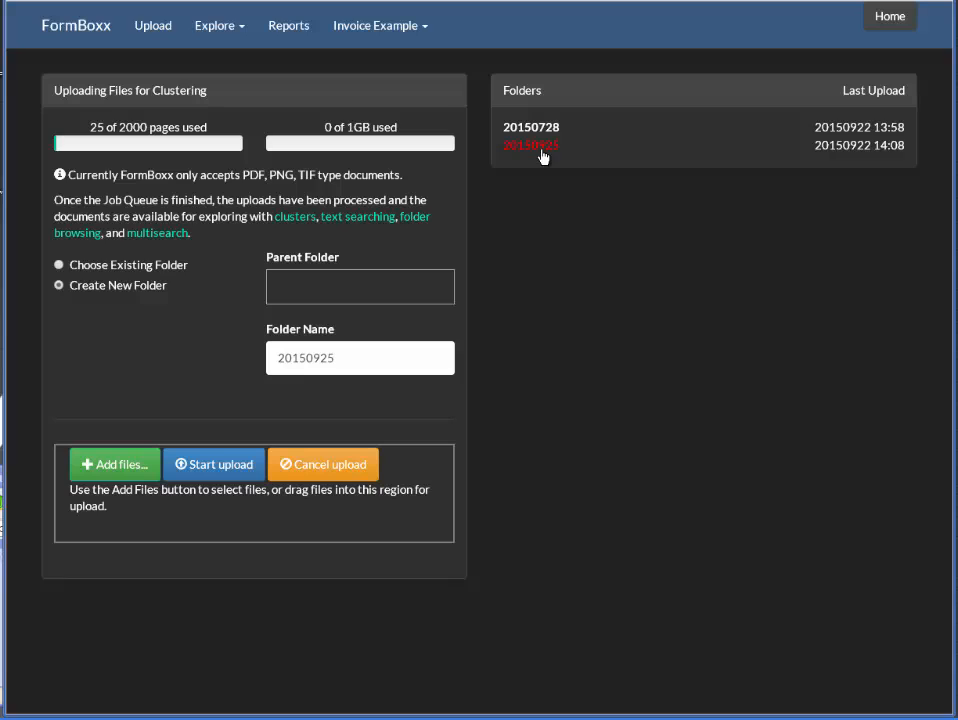
# - Create a new folder named subfolder1 inside the existing parent folder 20150728
pyautogui.click(174, 268)
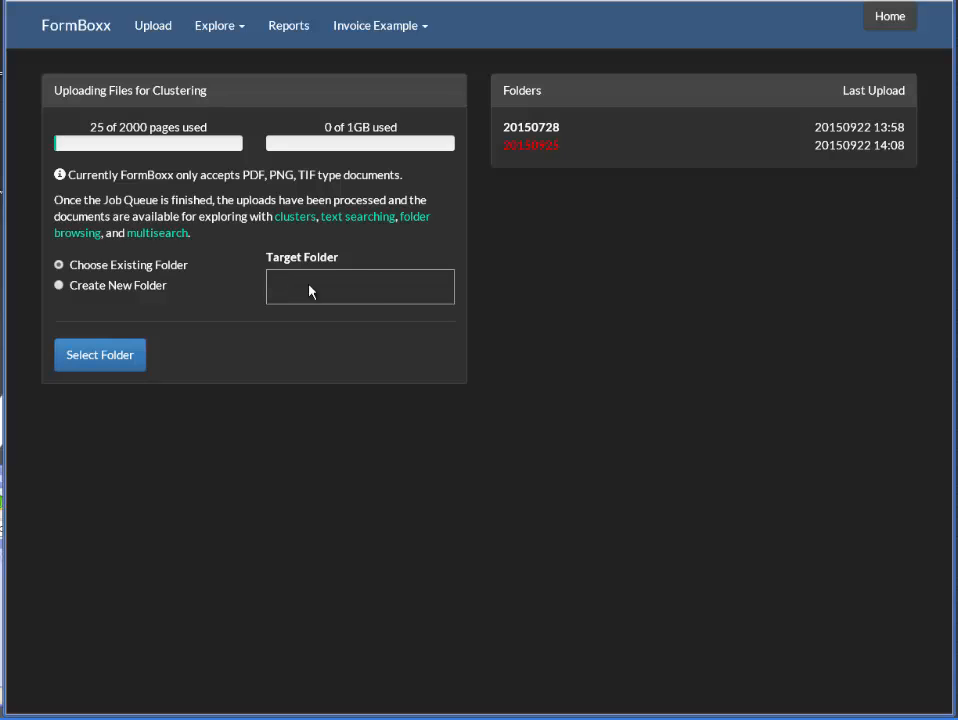
pyautogui.click(536, 131)
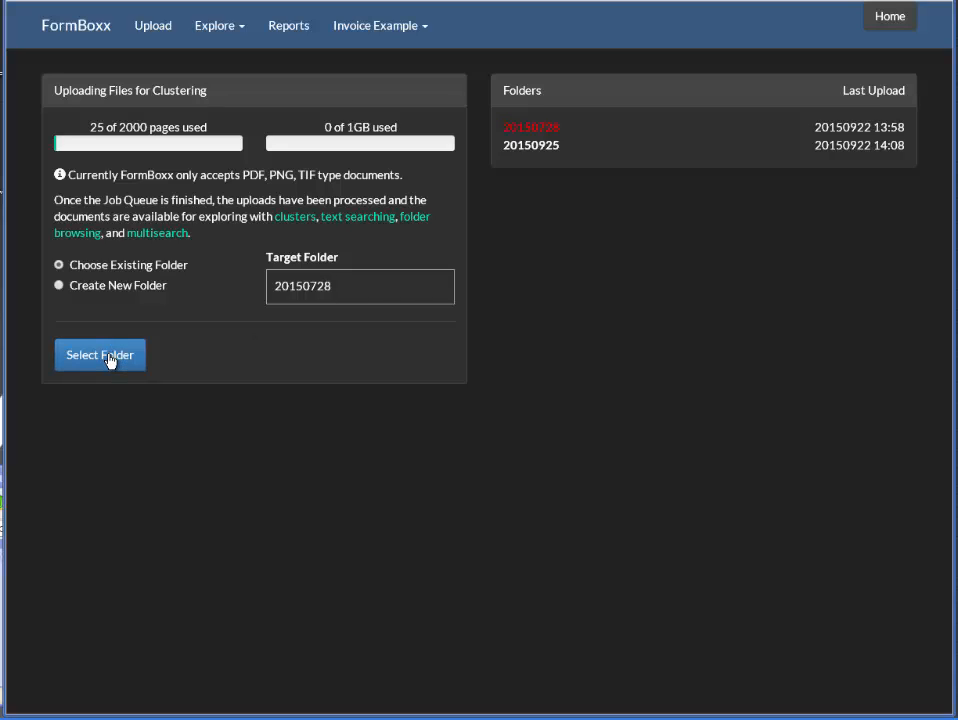
pyautogui.click(133, 287)
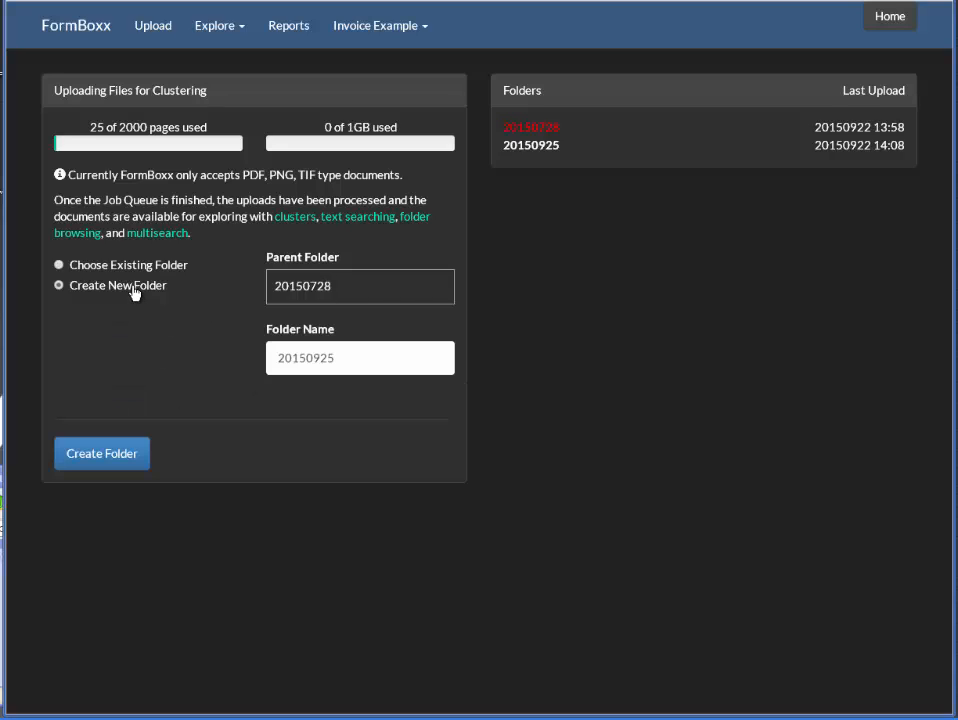
pyautogui.moveTo(338, 357); pyautogui.dragTo(247, 358)
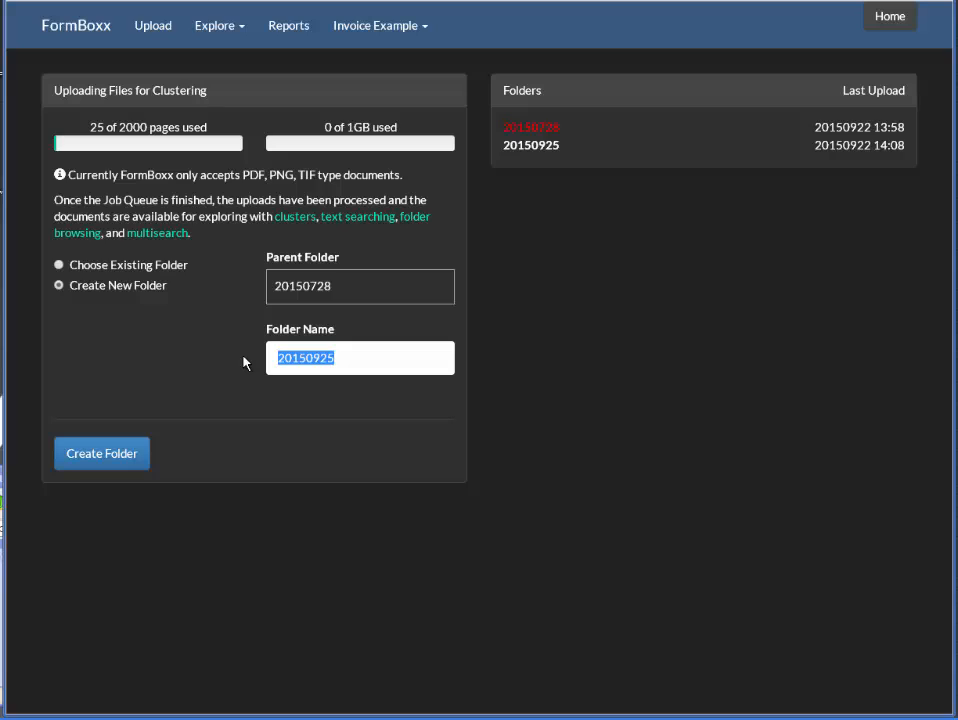
pyautogui.write('Invoices')
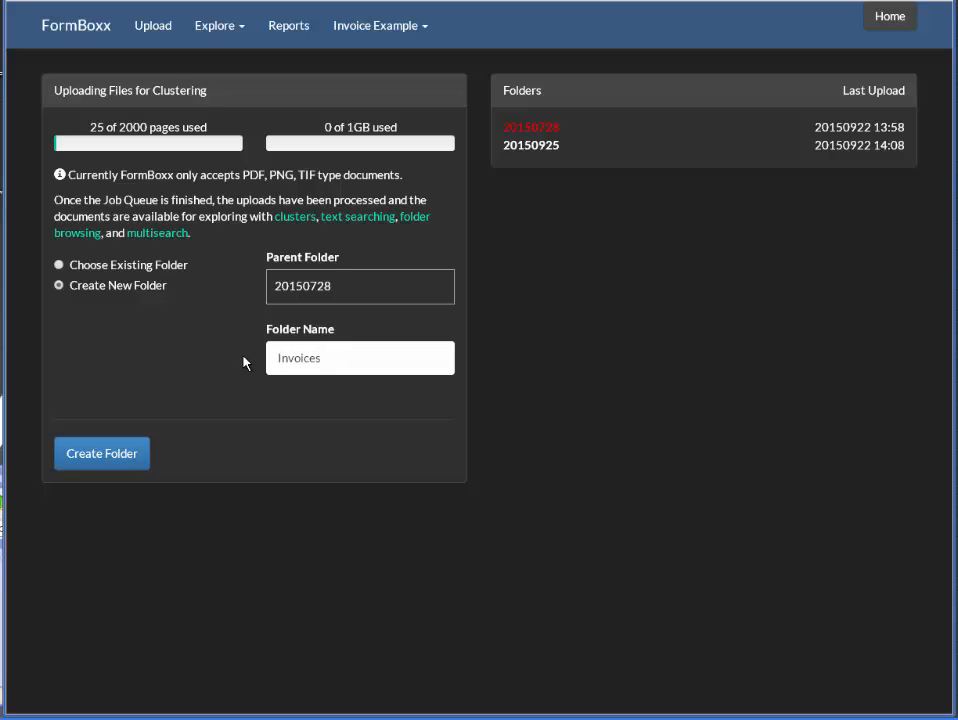
pyautogui.moveTo(325, 359); pyautogui.dragTo(261, 360)
pyautogui.write('subfolder1')
pyautogui.click(100, 456)
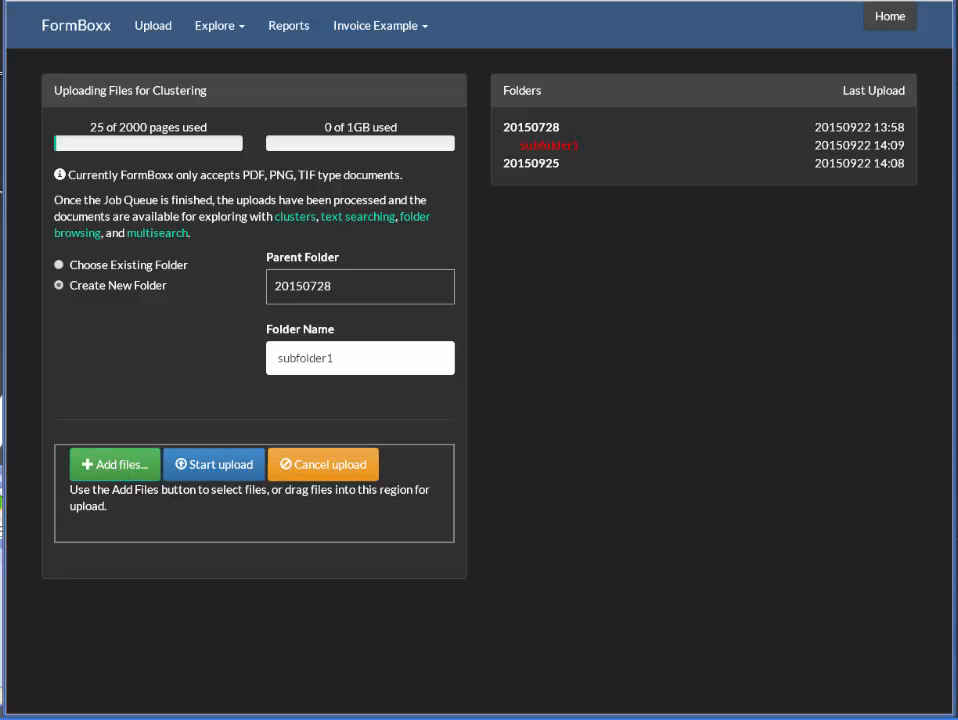
# - Add all PDF files, from DGeneral_10.pdf through Invoices2015.pdf, from the local Invoices folder to the upload queue
pyautogui.moveTo(20, 470); pyautogui.dragTo(104, 519)
pyautogui.click(122, 680)
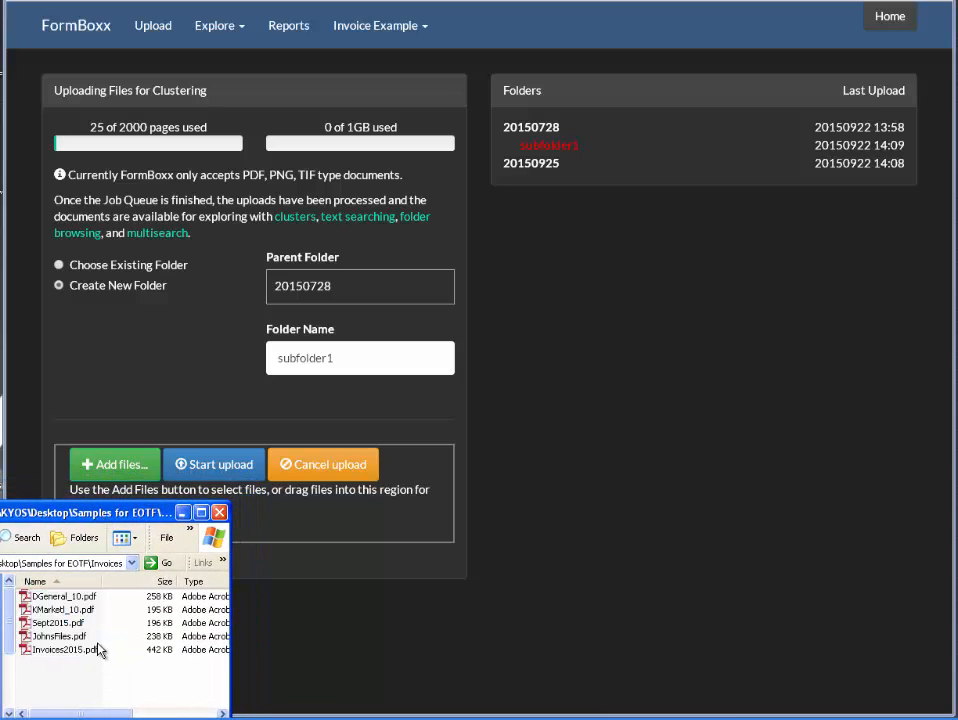
pyautogui.moveTo(48, 598); pyautogui.dragTo(303, 541)
pyautogui.click(45, 597)
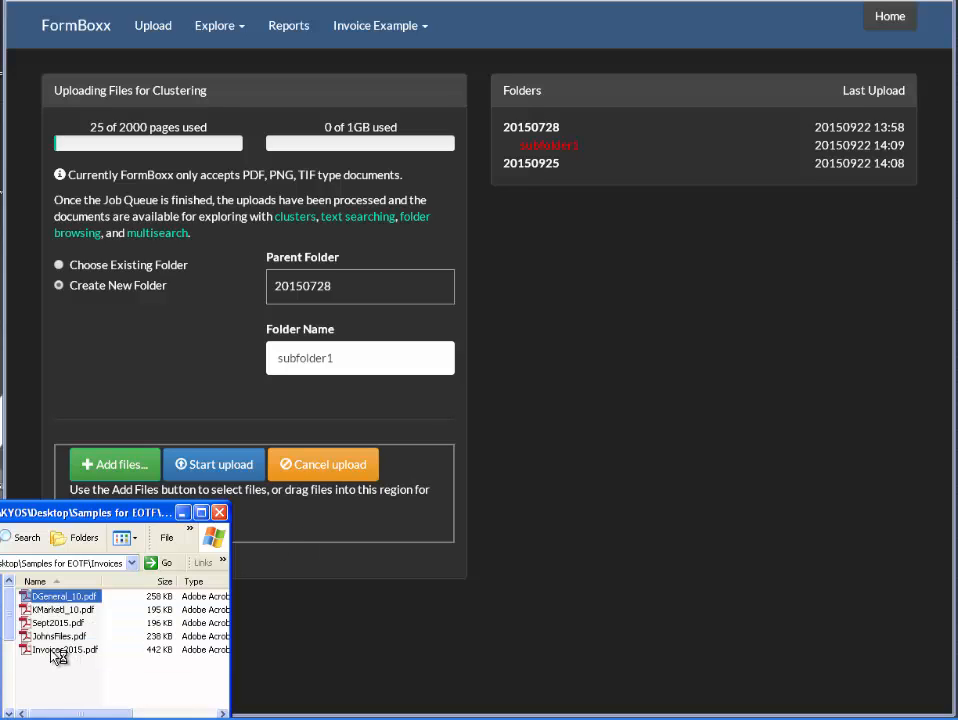
pyautogui.keyDown('shift'); pyautogui.click(58, 652); pyautogui.keyUp('shift')
pyautogui.moveTo(60, 652); pyautogui.dragTo(283, 527)
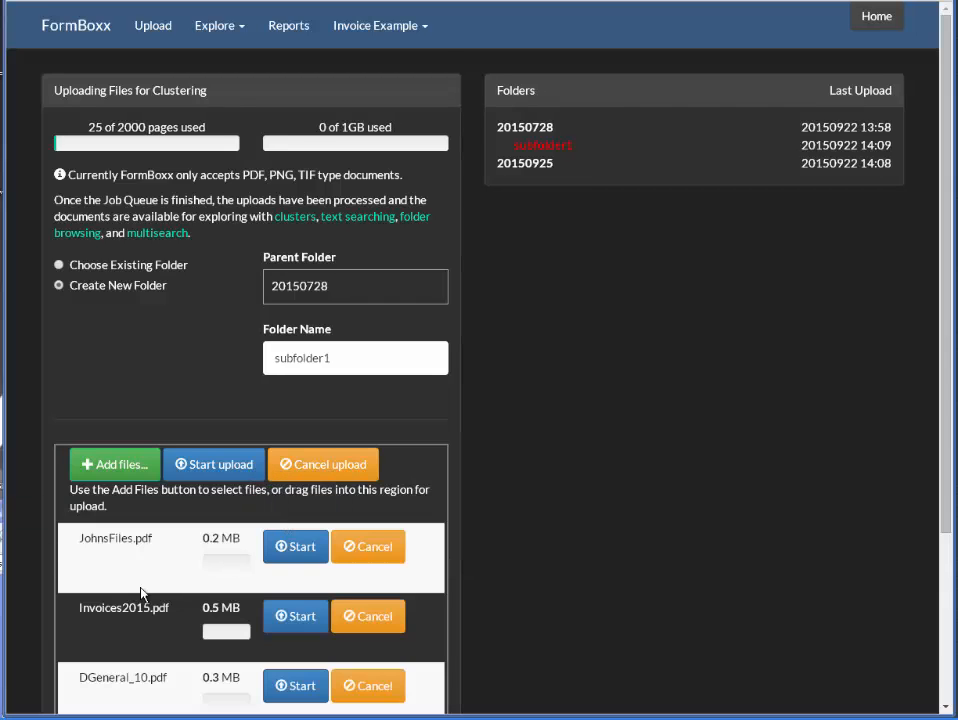
# - Review the queued PDF files and start uploading all of them into subfolder1
pyautogui.scroll(-1, 141, 590)
pyautogui.scroll(-1, 136, 574)
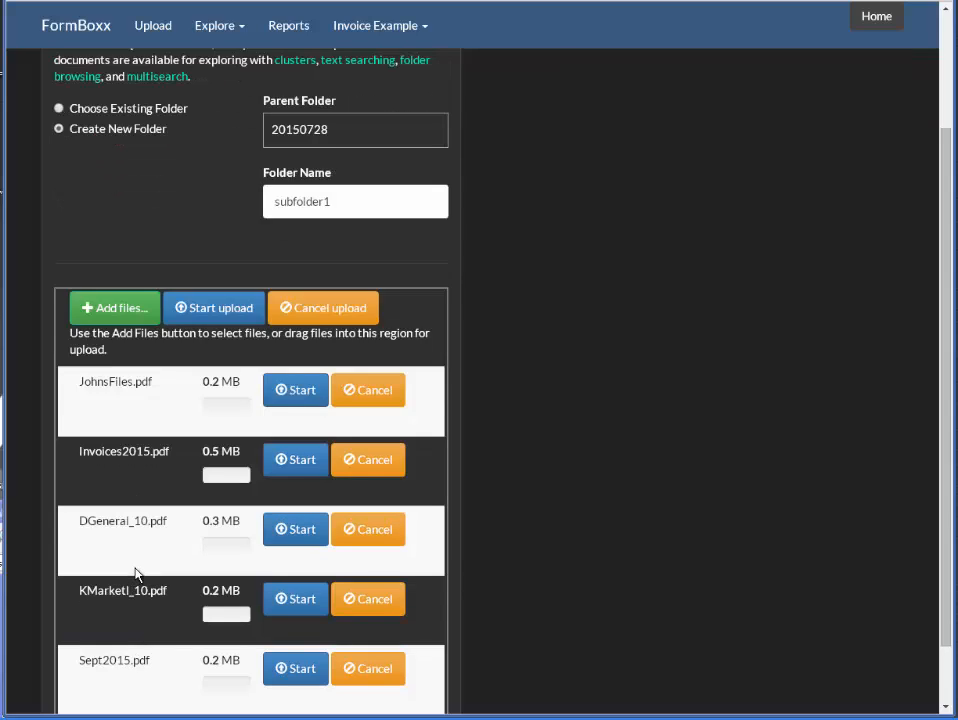
pyautogui.scroll(-1, 136, 574)
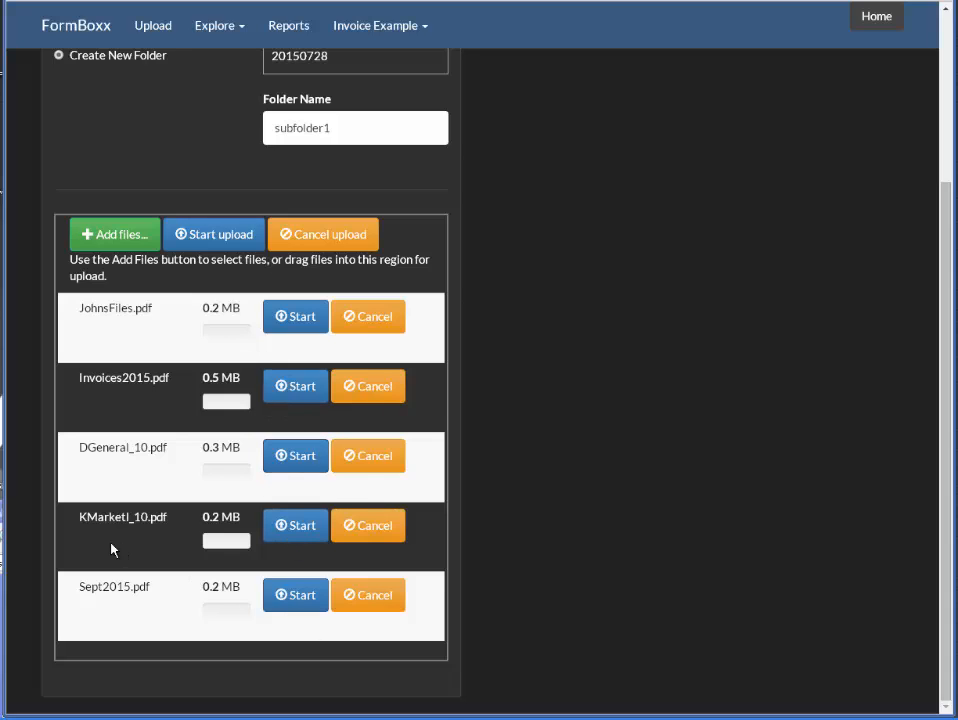
pyautogui.scroll(1, 112, 549)
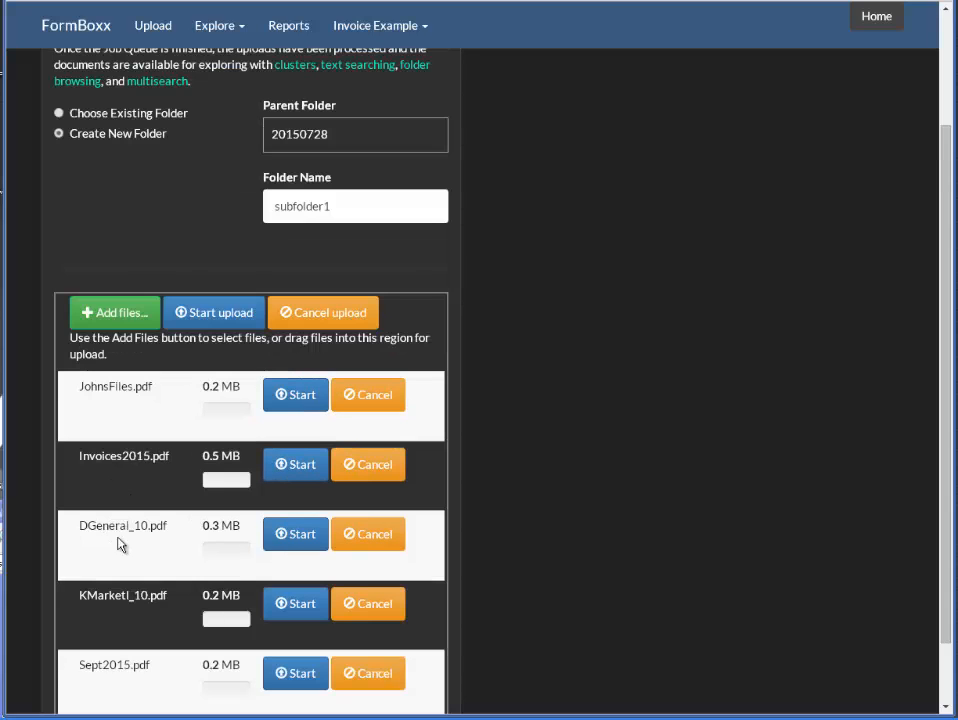
pyautogui.click(205, 316)
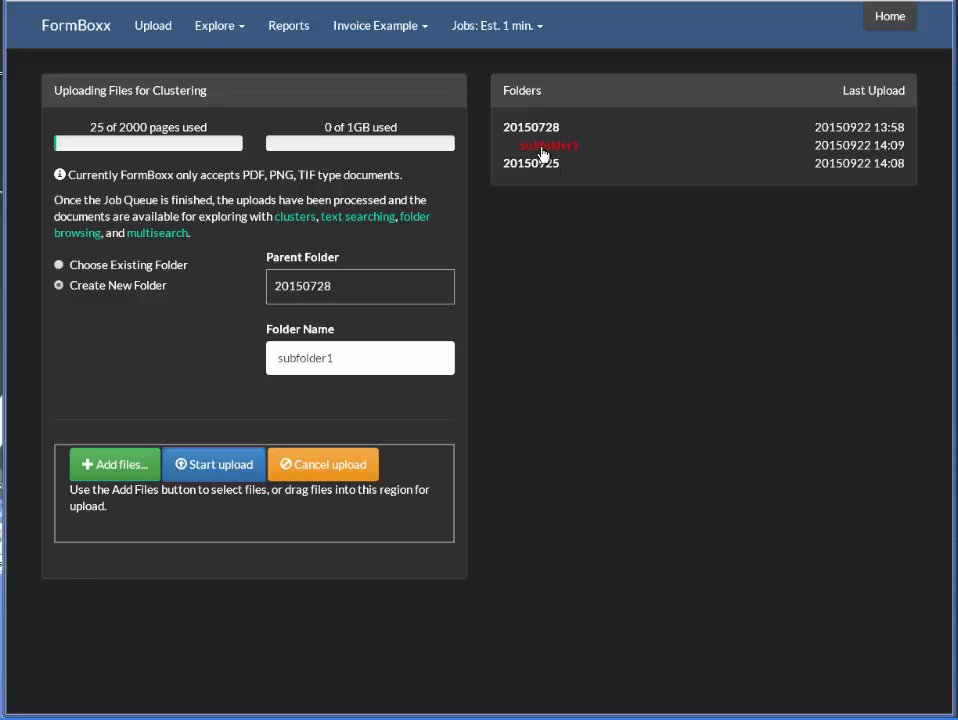
# - Turn on the E-Mail on Completion option for the running processing job
pyautogui.click(509, 37)
pyautogui.click(461, 65)
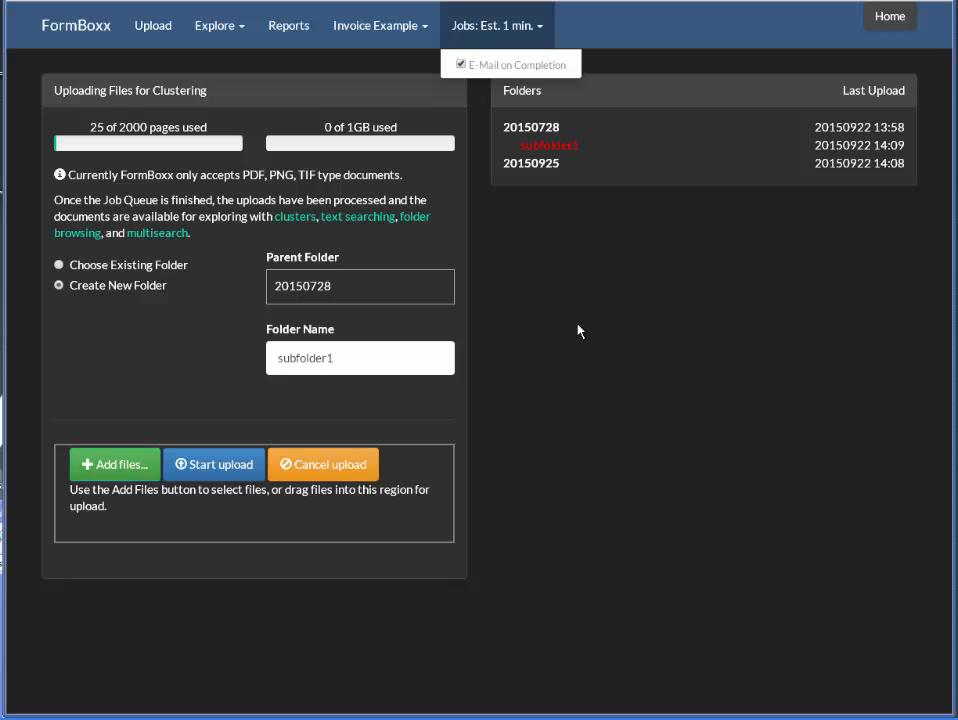
pyautogui.click(573, 328)
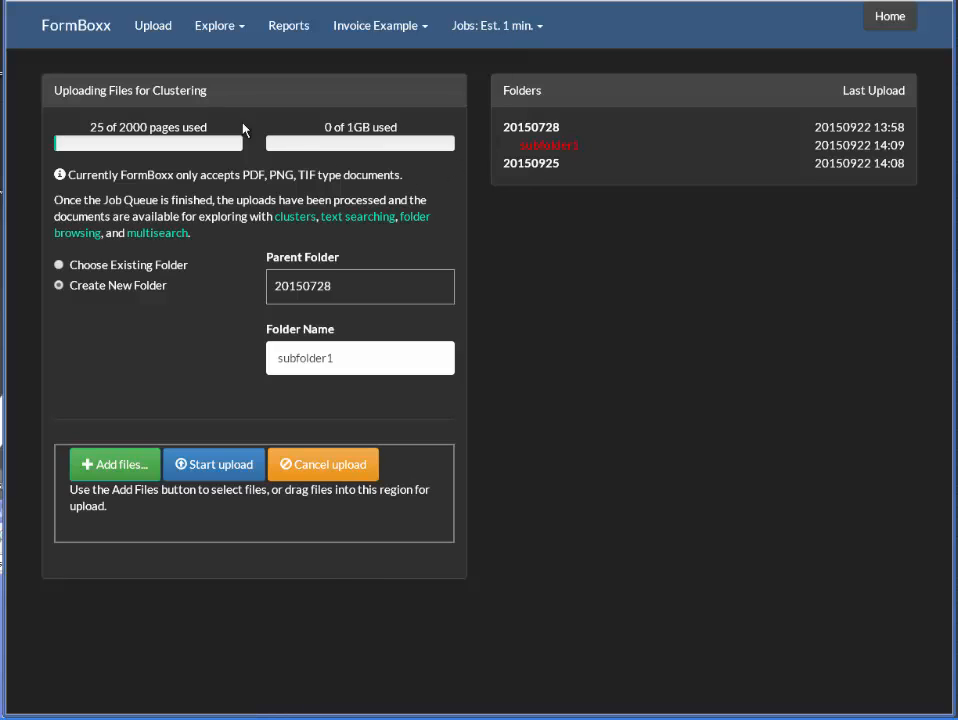
# - Browse the uploaded folders and view the document pages of 20150728 and its subfolder1
pyautogui.click(214, 28)
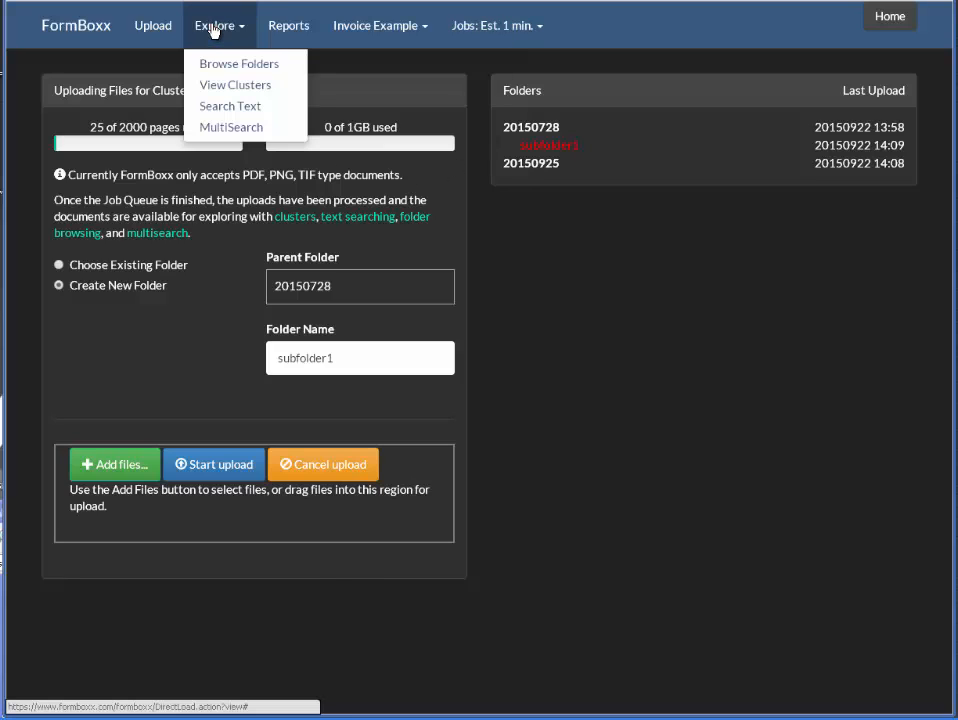
pyautogui.click(224, 66)
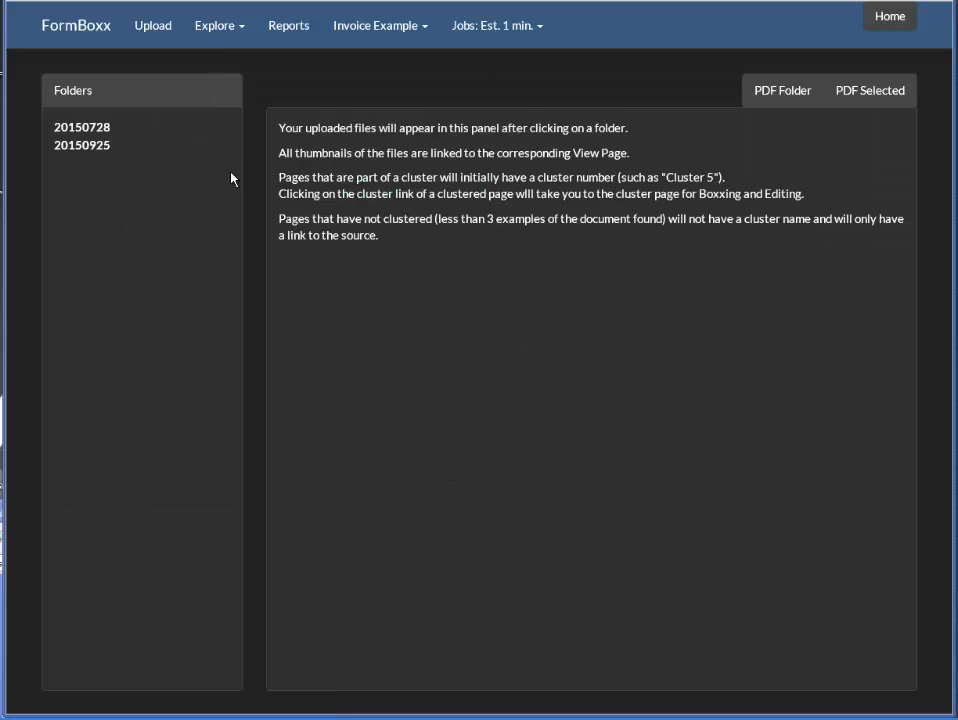
pyautogui.click(96, 128)
pyautogui.click(118, 148)
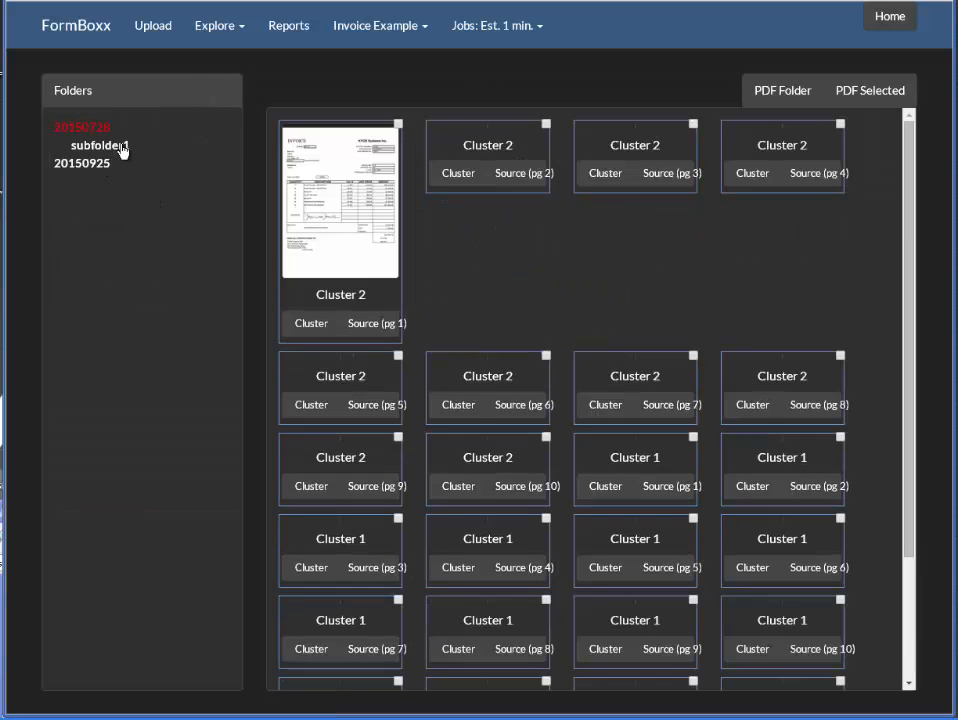
pyautogui.click(118, 147)
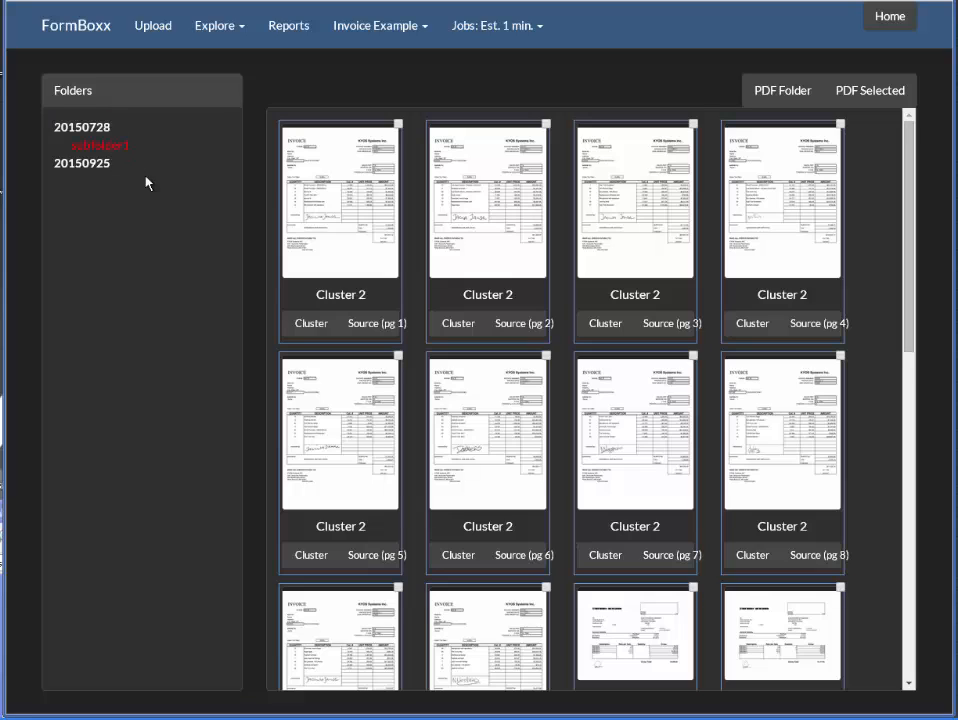